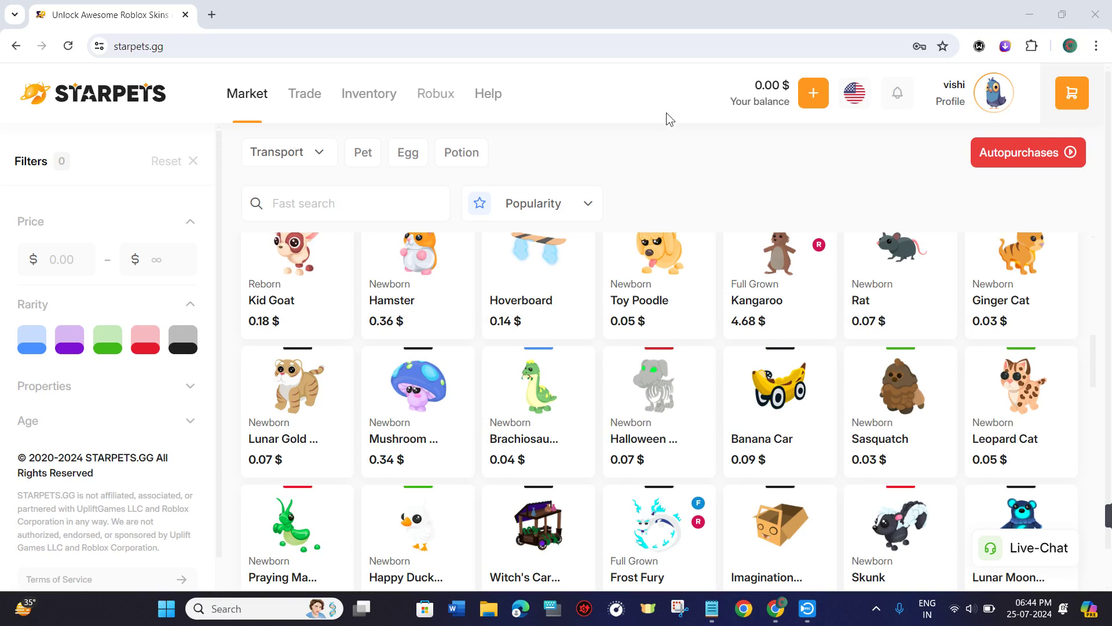
# - Go to the StarPets Help F.A.Q page, browse its bot, deposit, inventory and exchanger topics
pyautogui.click(161, 46)
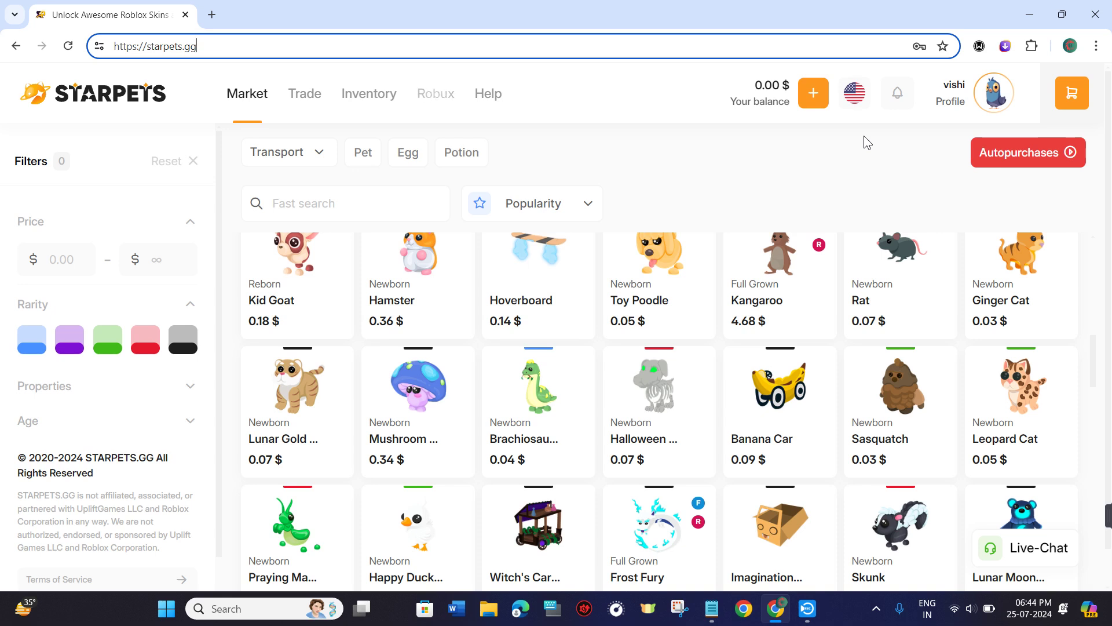
pyautogui.scroll(-2, 660, 365)
pyautogui.scroll(4, 618, 348)
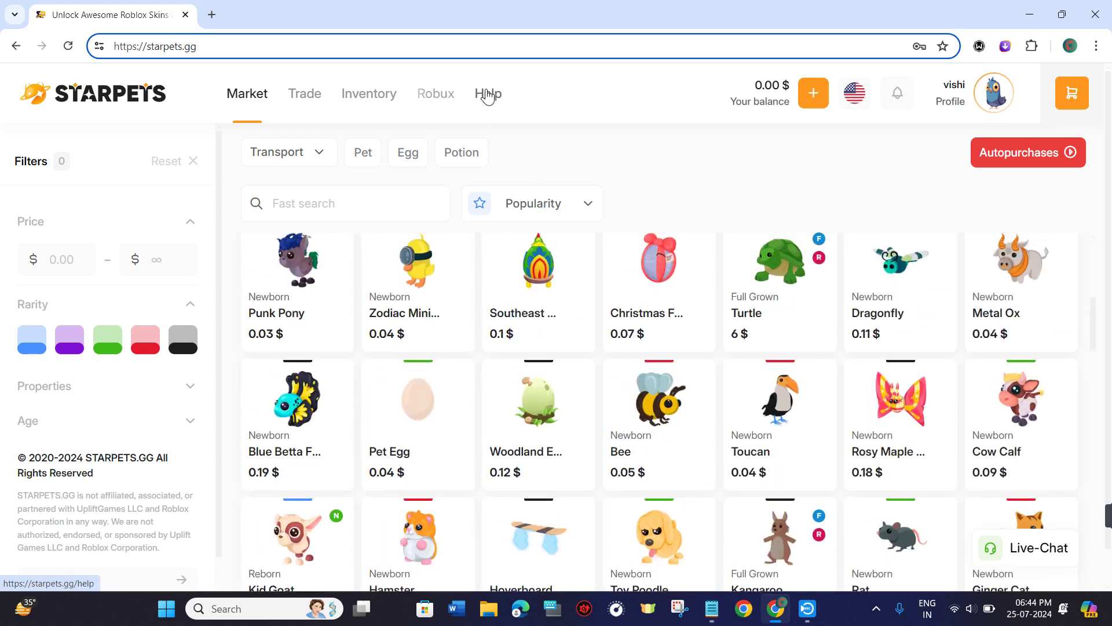
pyautogui.click(487, 93)
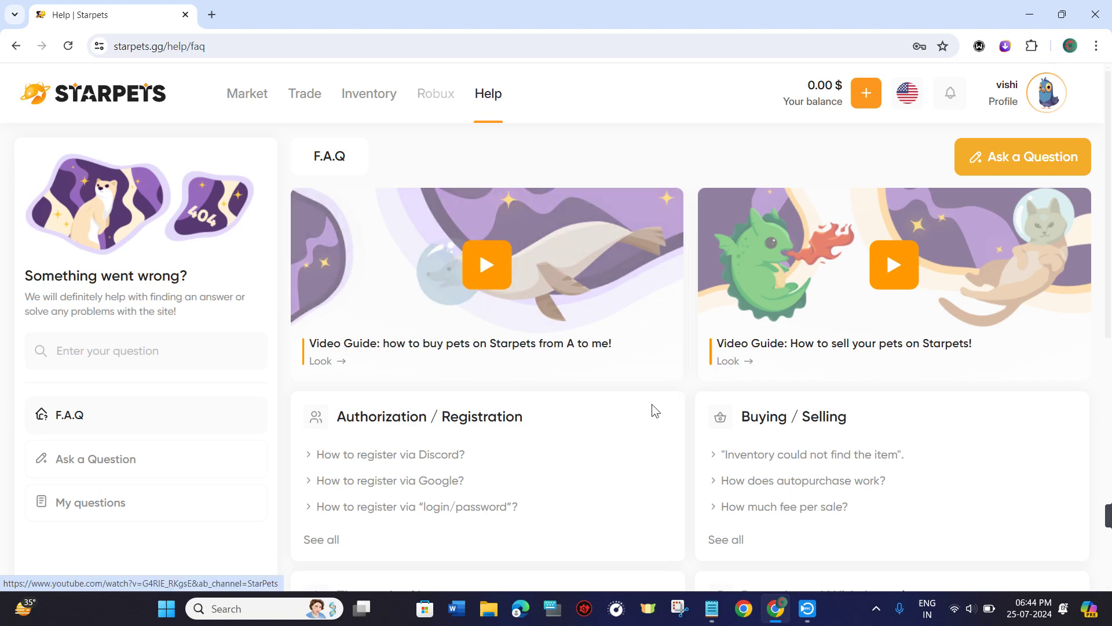
pyautogui.scroll(-3, 652, 404)
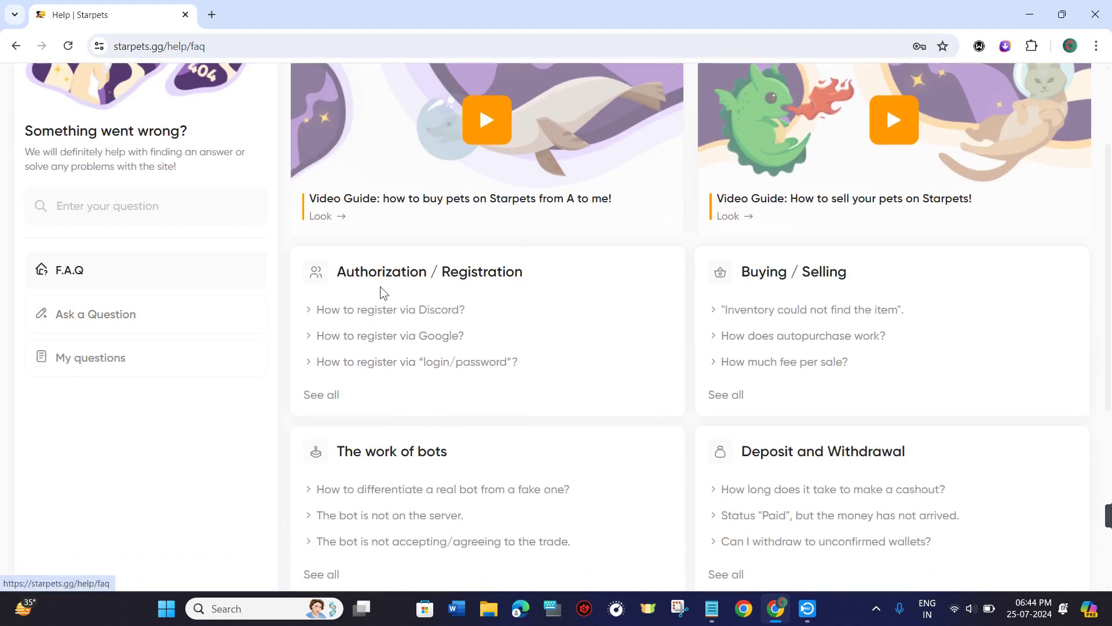
pyautogui.scroll(-2, 429, 336)
pyautogui.scroll(-2, 430, 336)
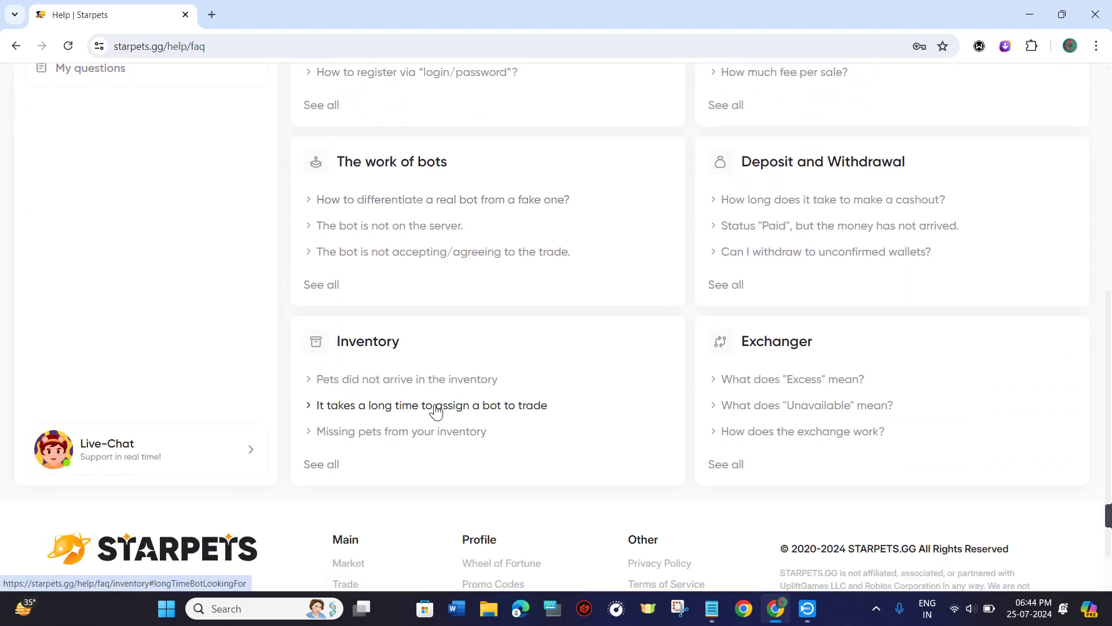
pyautogui.scroll(8, 435, 409)
pyautogui.scroll(2, 869, 418)
pyautogui.scroll(-6, 869, 426)
pyautogui.scroll(-2, 869, 430)
pyautogui.scroll(6, 870, 431)
pyautogui.scroll(3, 870, 432)
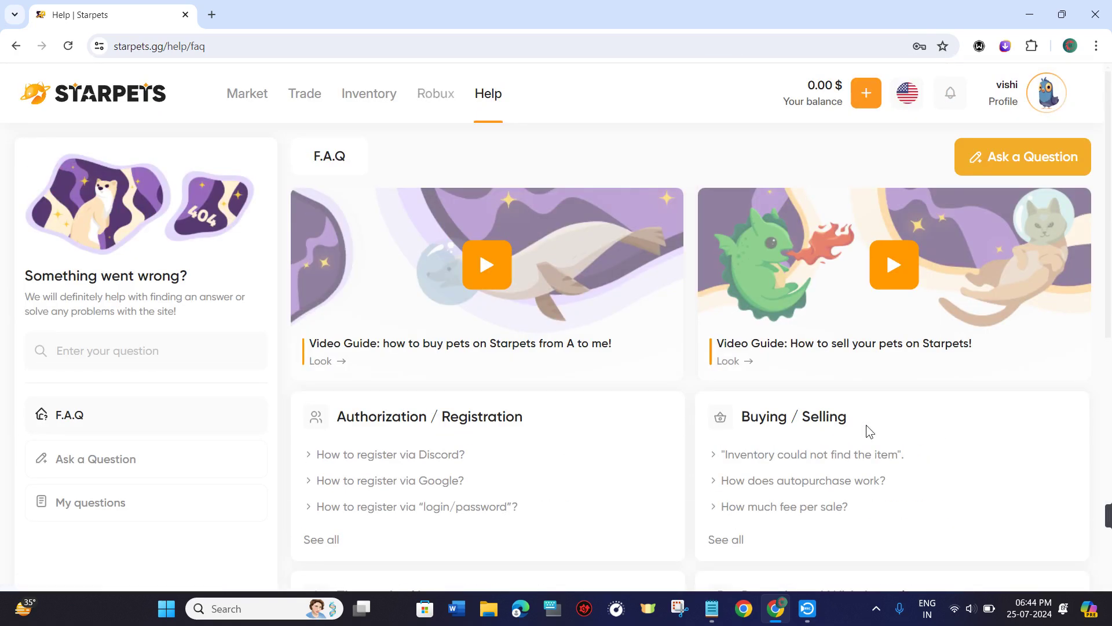
pyautogui.scroll(-3, 165, 454)
pyautogui.scroll(-2, 165, 455)
pyautogui.scroll(-3, 218, 446)
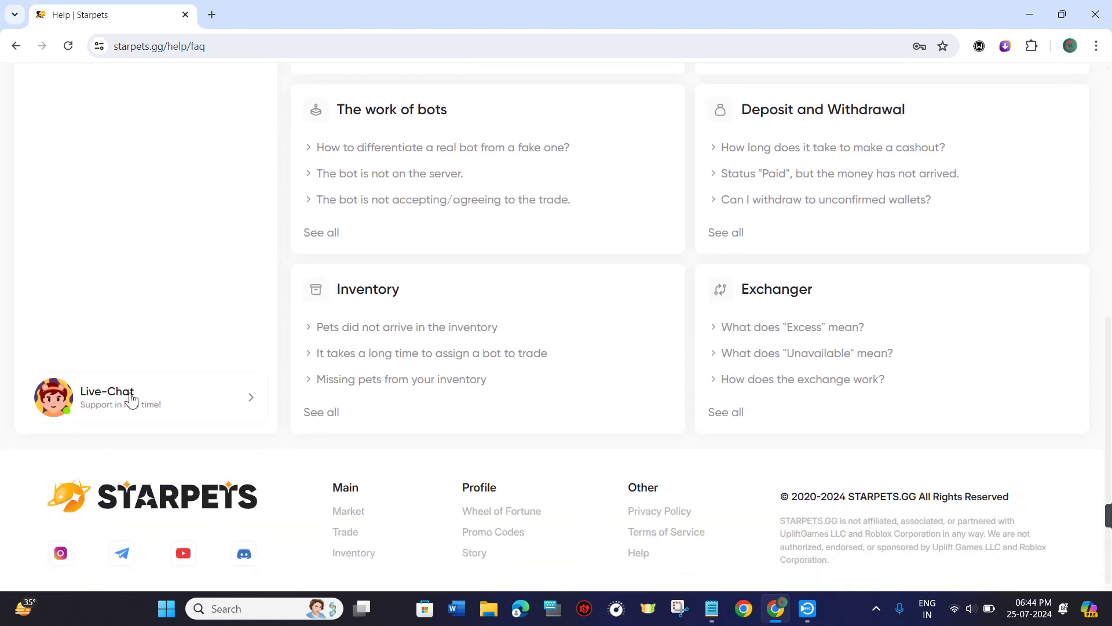
pyautogui.click(123, 404)
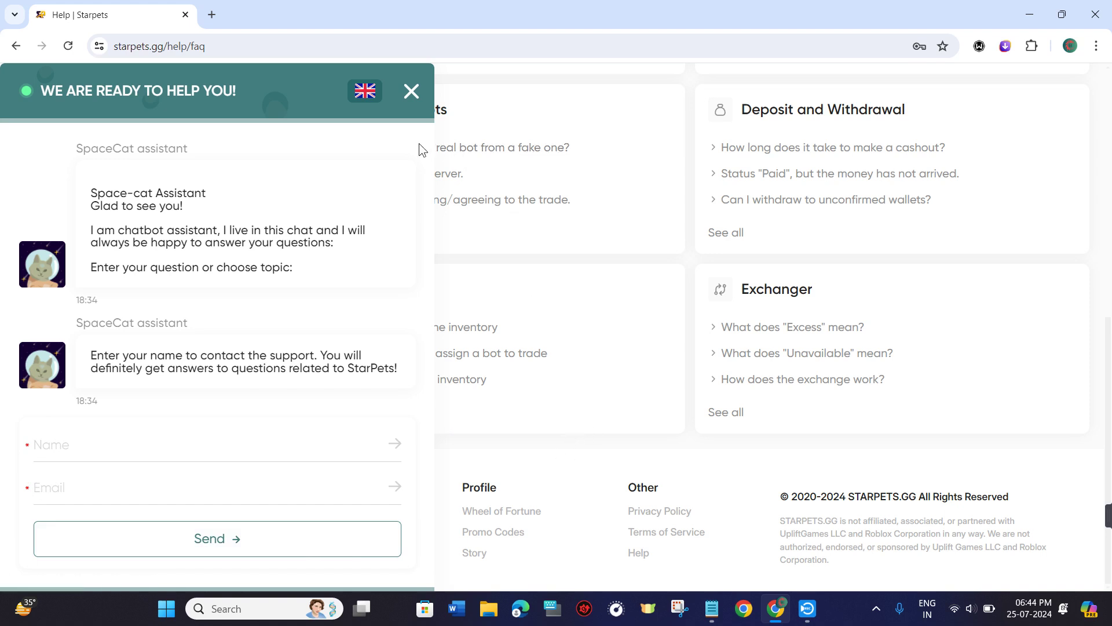
# - Close the SpaceCat live-chat panel once it shows its name and email request
pyautogui.click(412, 91)
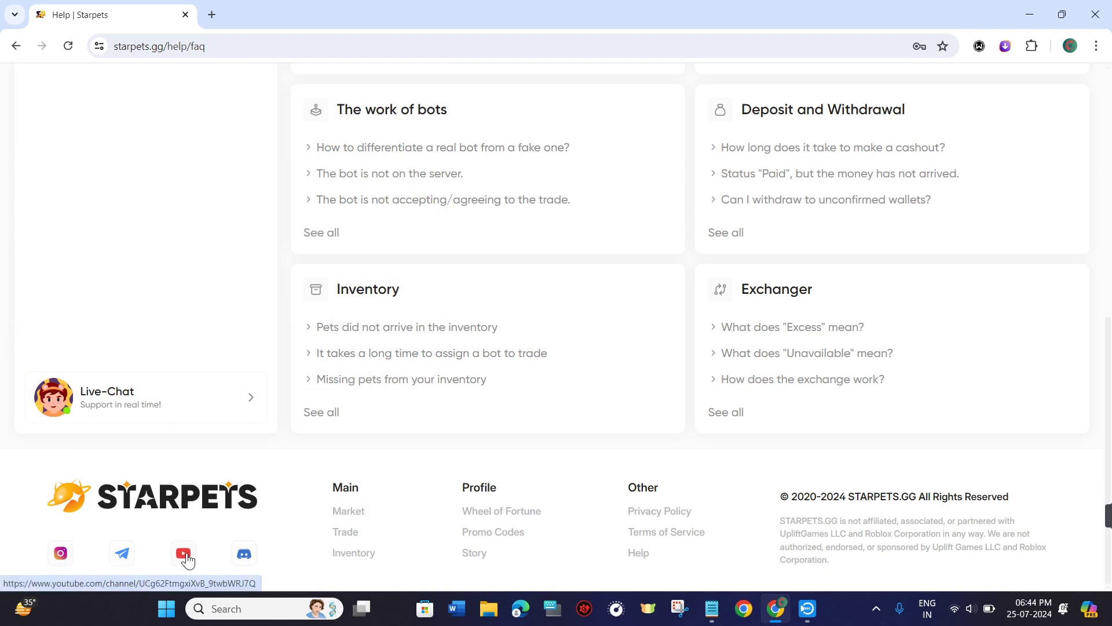
pyautogui.scroll(8, 365, 512)
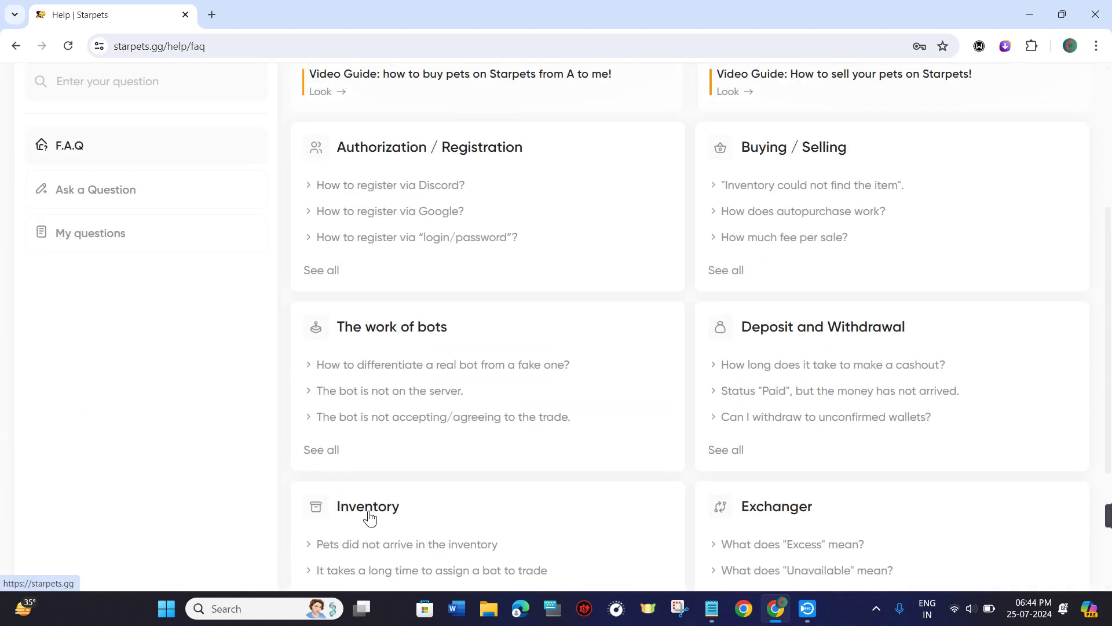
pyautogui.scroll(5, 365, 513)
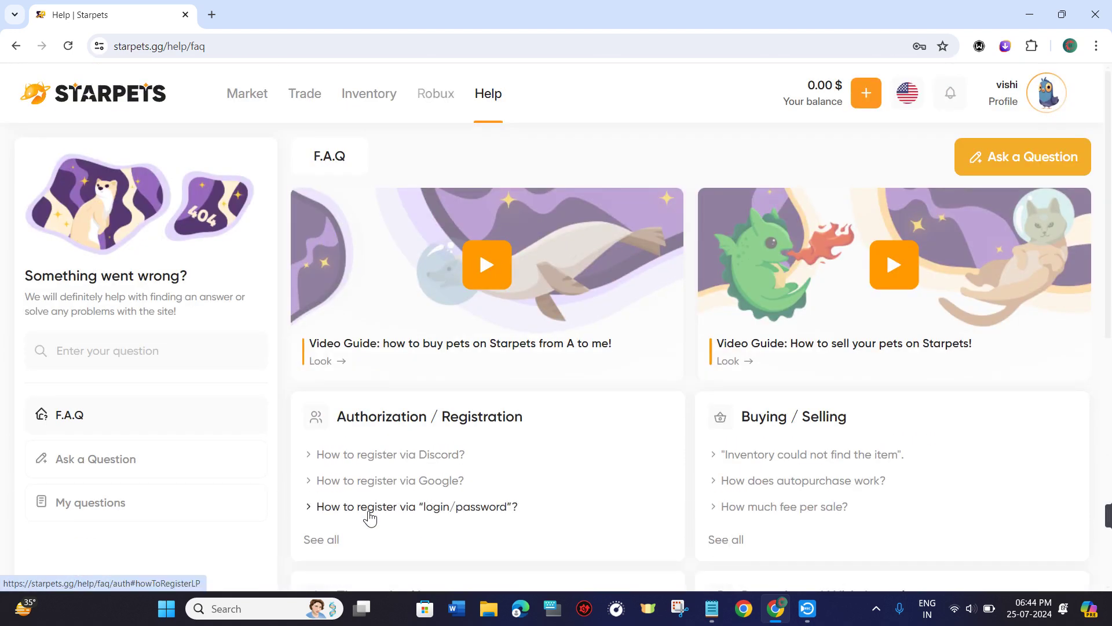